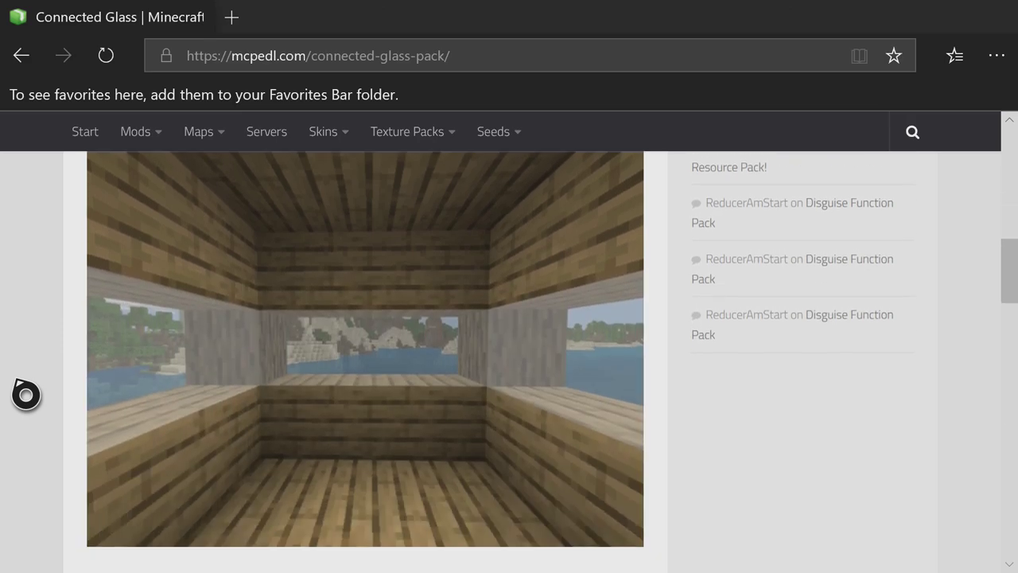
Step: Open the Connected Glass.mcpack MediaFire link from the Downloads section of the Connected Glass page
{"action": "scroll", "coordinate": [26, 394], "scroll_direction": "up", "scroll_amount": 10}
{"action": "scroll", "coordinate": [23, 391], "scroll_direction": "down", "scroll_amount": 4}
{"action": "scroll", "coordinate": [23, 391], "scroll_direction": "up", "scroll_amount": 12}
{"action": "scroll", "coordinate": [63, 276], "scroll_direction": "down", "scroll_amount": 12}
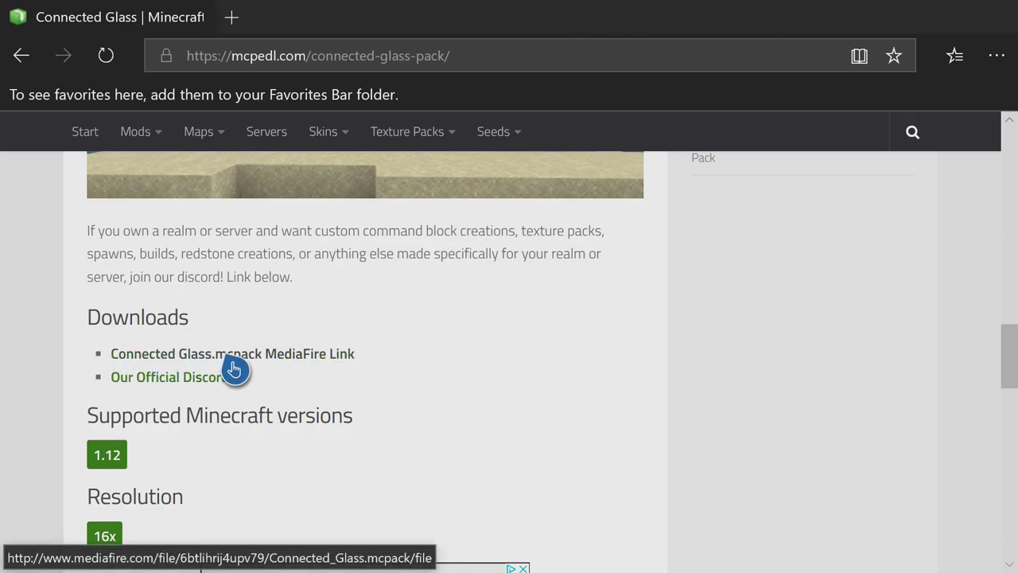
{"action": "left_click", "coordinate": [277, 362]}
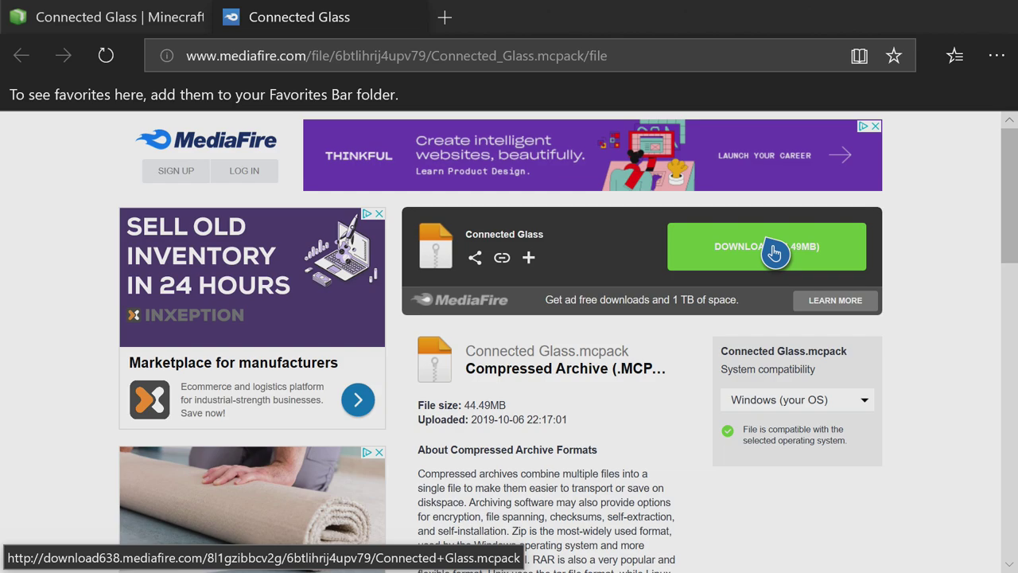
Step: Copy the direct link of the Connected Glass download on the MediaFire page
{"action": "key", "text": "shift+F10"}
{"action": "key", "text": "Down"}
{"action": "key", "text": "Down"}
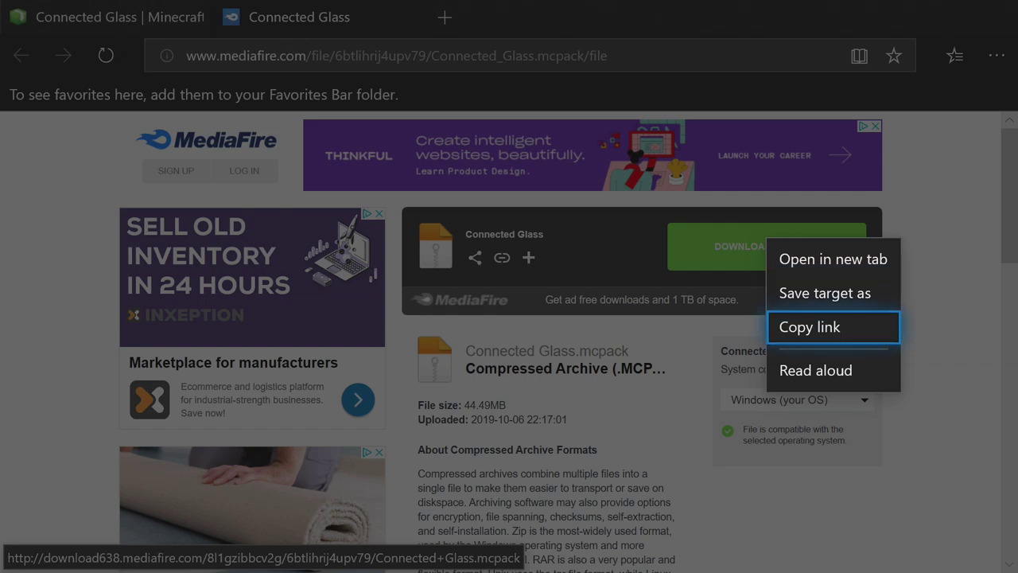
{"action": "key", "text": "Return"}
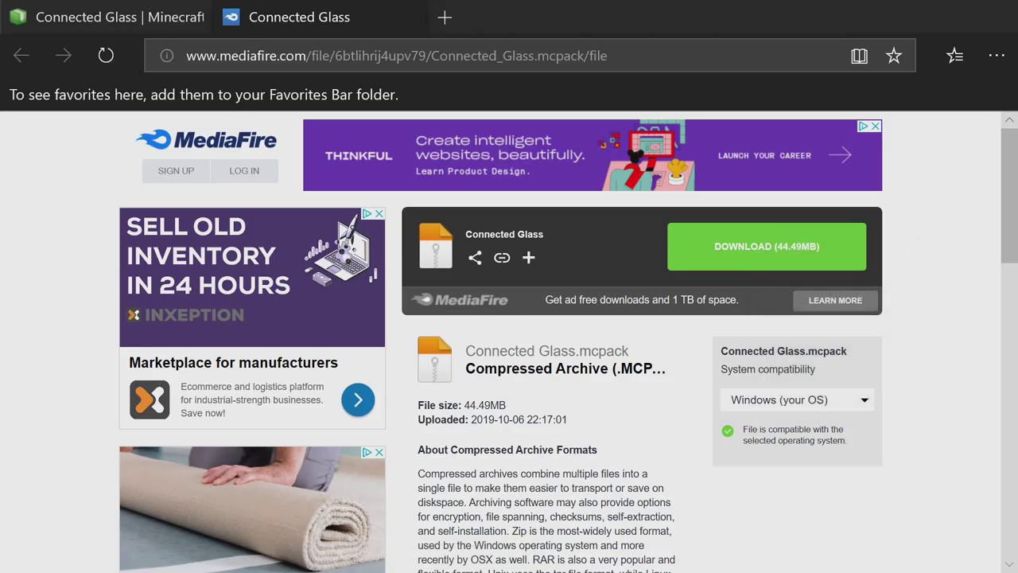
Step: Switch to the File Downloader app from the "mc moding" group of My games & apps
{"action": "key", "text": "super"}
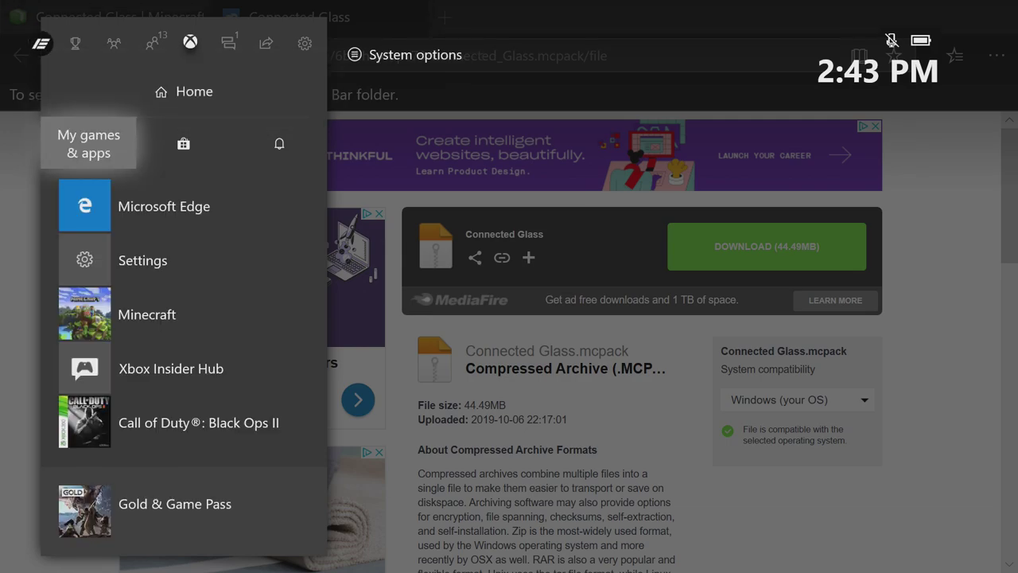
{"action": "key", "text": "Return"}
{"action": "key", "text": "Down"}
{"action": "key", "text": "Down"}
{"action": "key", "text": "Down"}
{"action": "key", "text": "Down"}
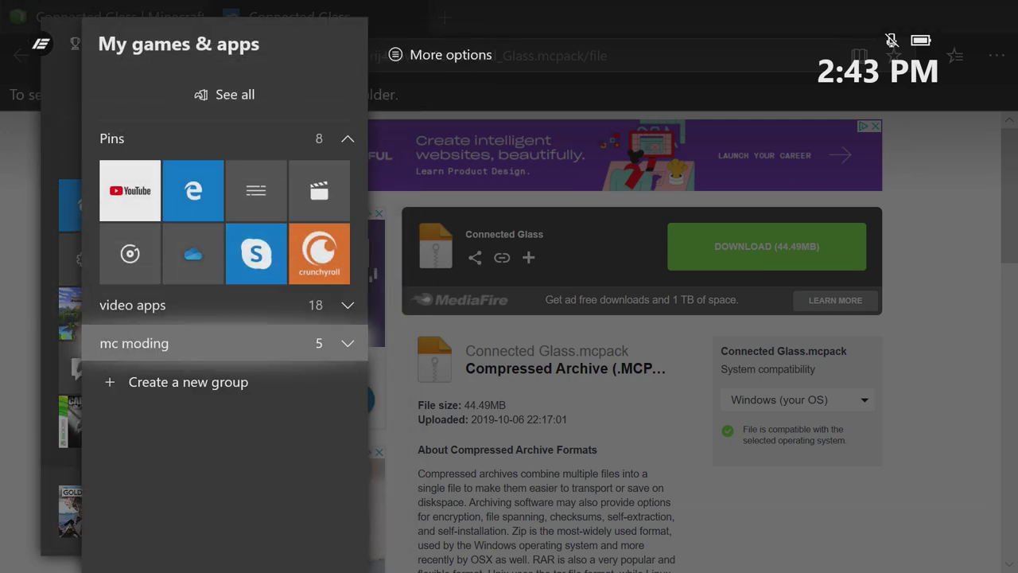
{"action": "key", "text": "Return"}
{"action": "key", "text": "Left"}
{"action": "key", "text": "Left"}
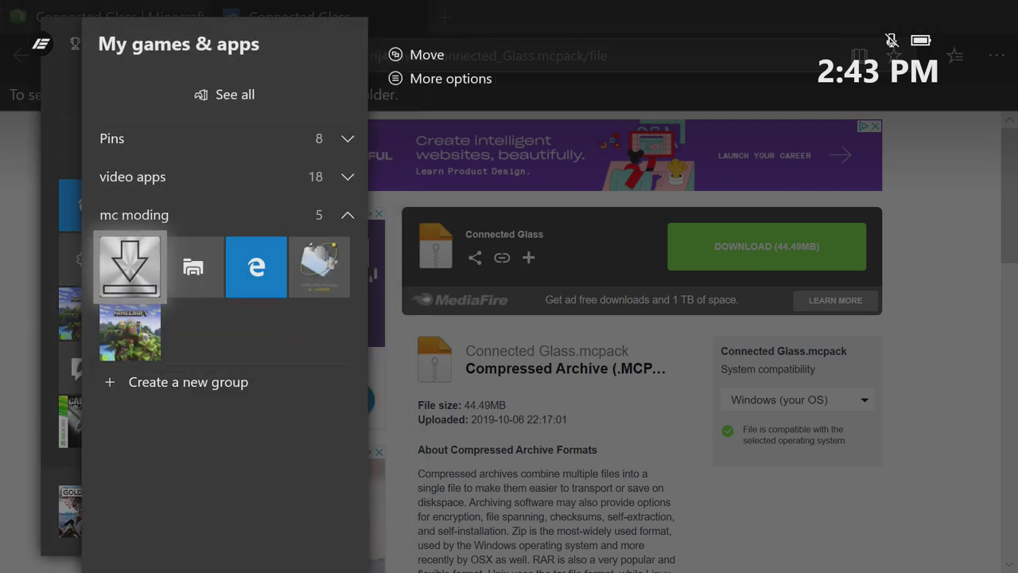
{"action": "key", "text": "Return"}
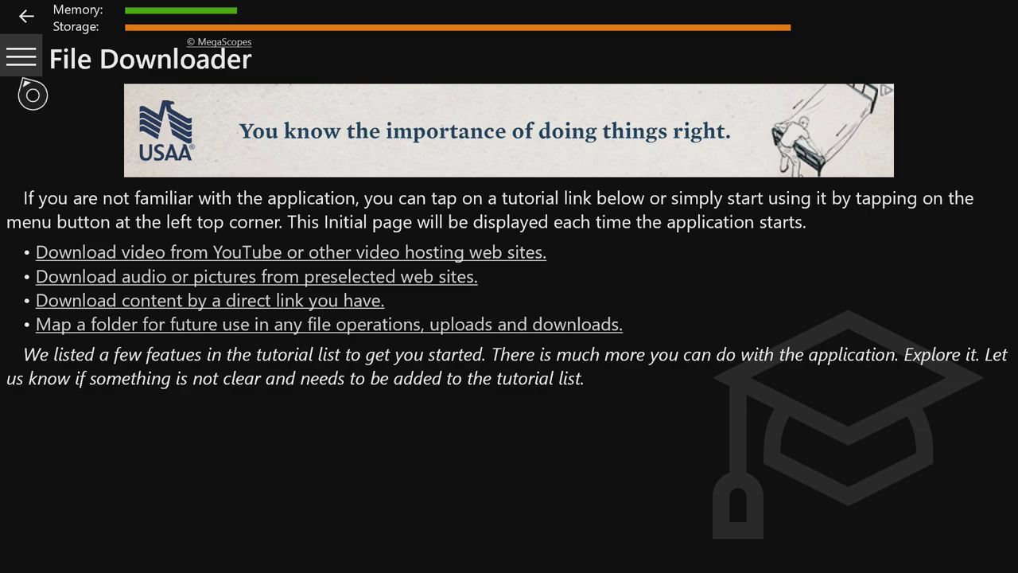
Step: Set up a download from URL with Local Storage as the destination folder
{"action": "left_click", "coordinate": [24, 59]}
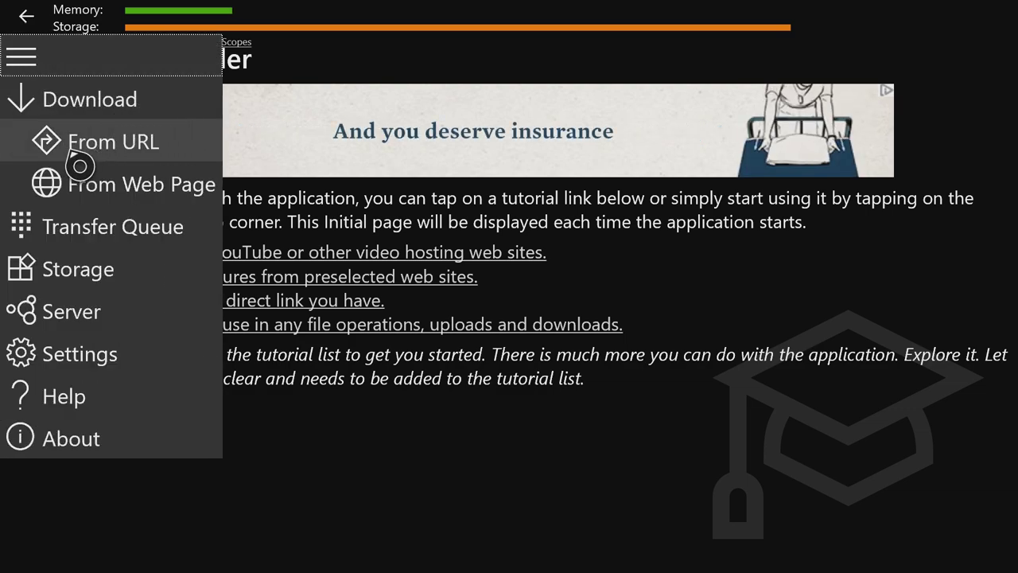
{"action": "left_click", "coordinate": [188, 165]}
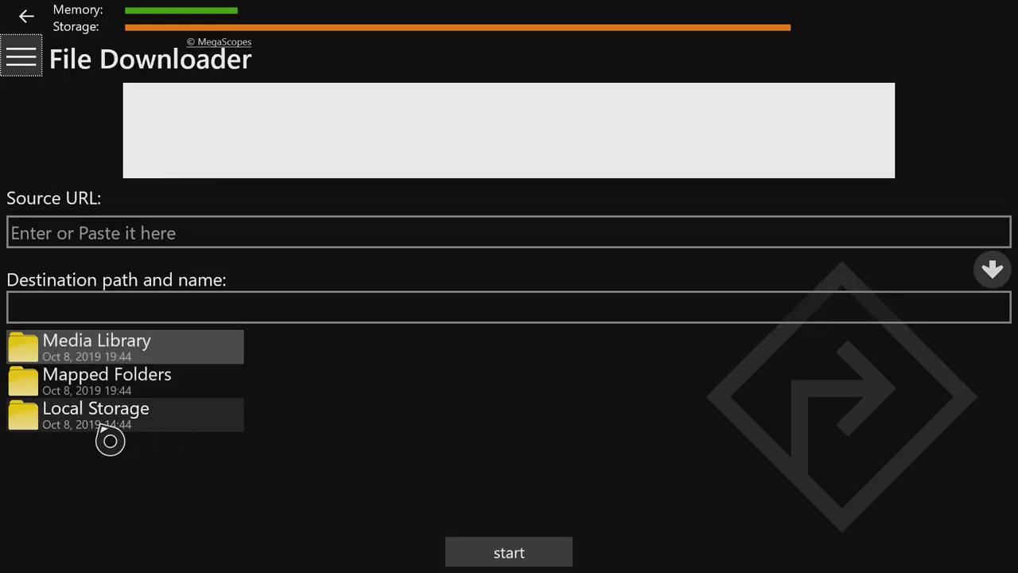
{"action": "left_click", "coordinate": [111, 426]}
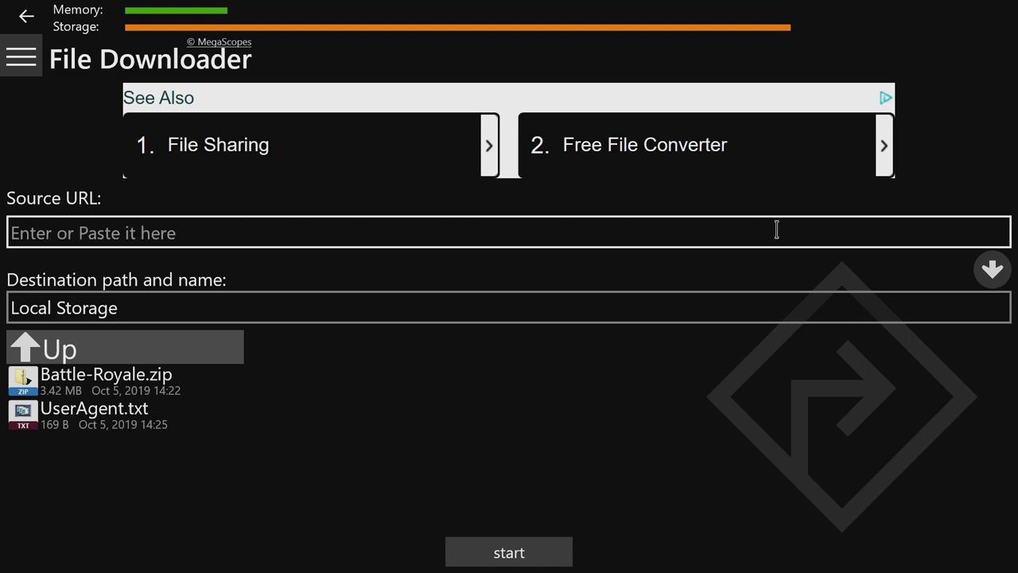
Step: Download Connected Glass.mcpack from the copied link, taking the destination file name from the source URL
{"action": "left_click", "coordinate": [191, 232]}
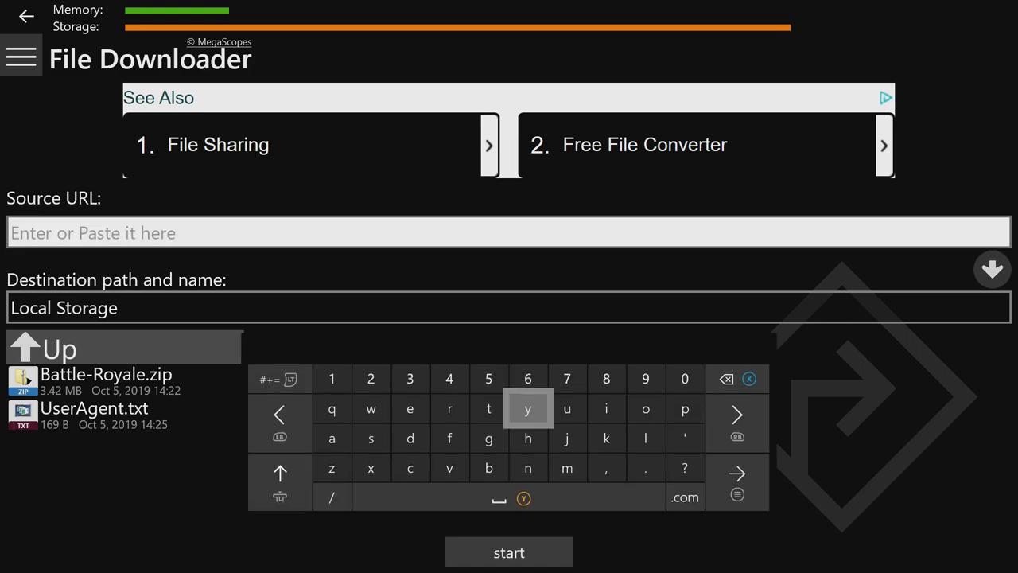
{"action": "key", "text": "Escape"}
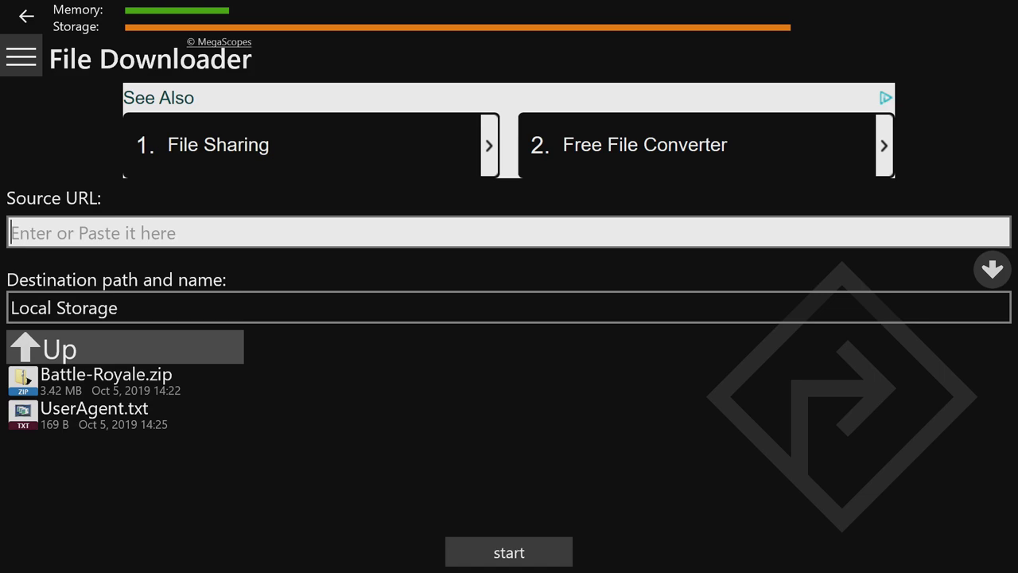
{"action": "right_click", "coordinate": [509, 232]}
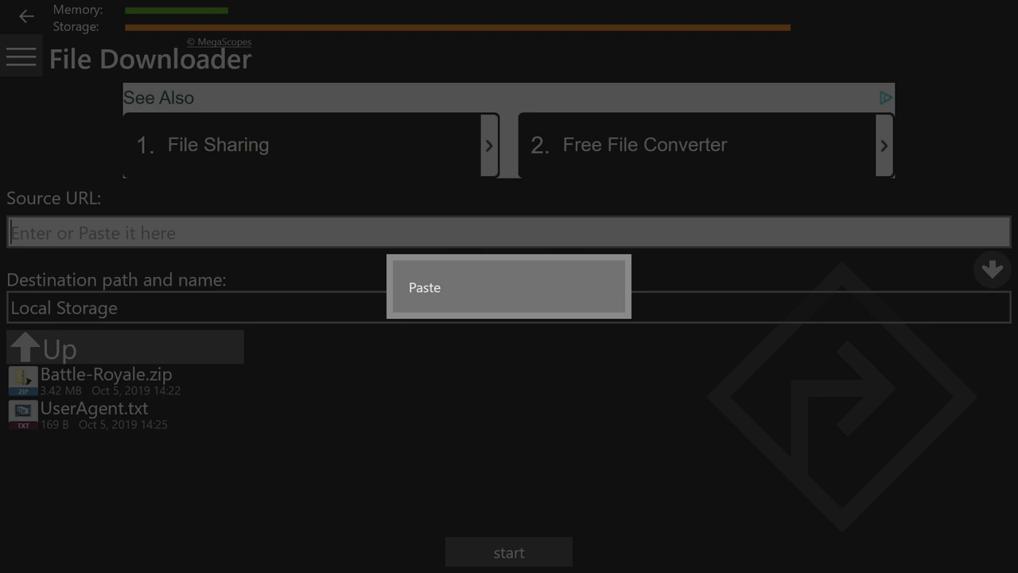
{"action": "left_click", "coordinate": [425, 287]}
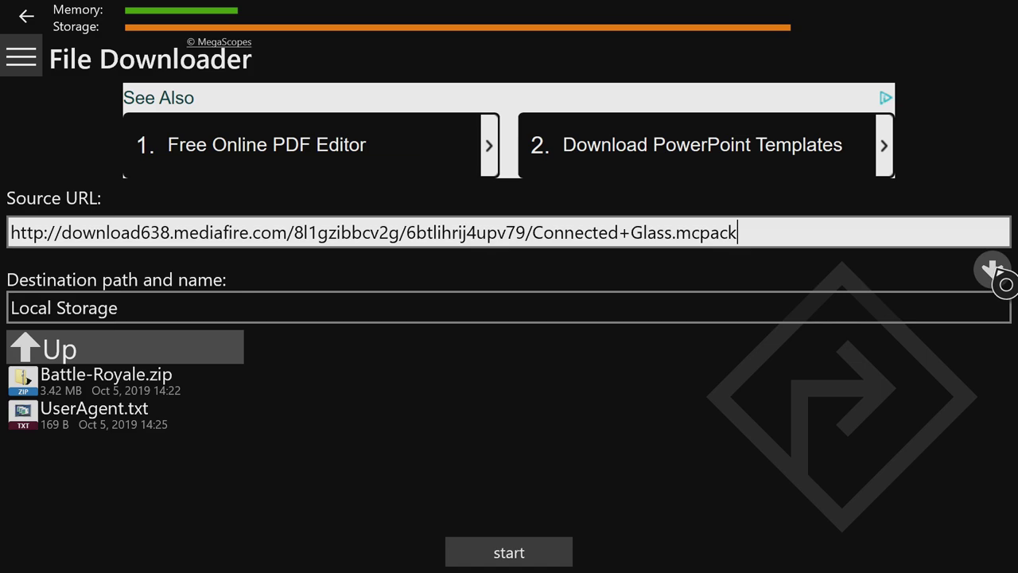
{"action": "left_click", "coordinate": [1005, 283]}
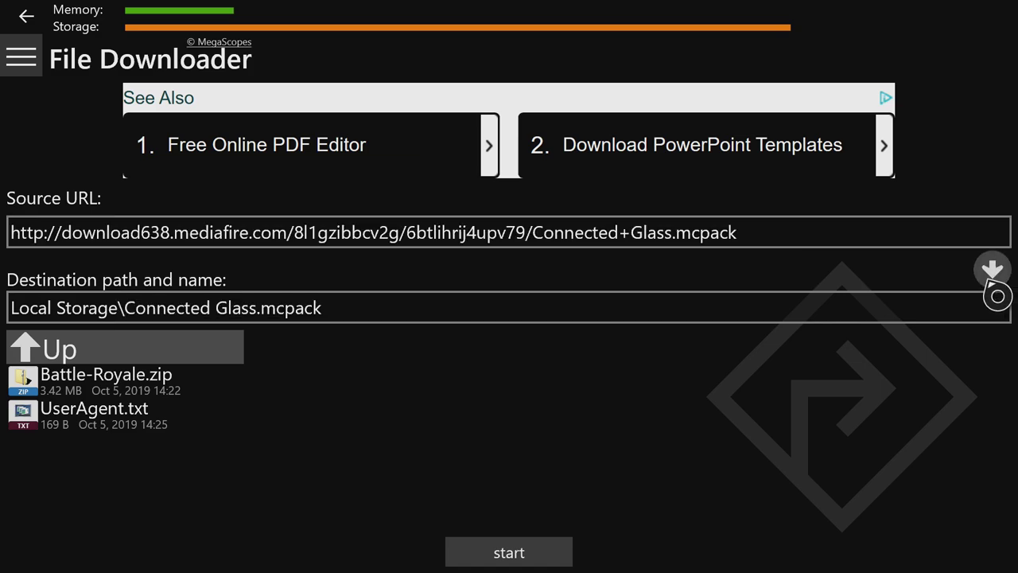
{"action": "left_click", "coordinate": [509, 557]}
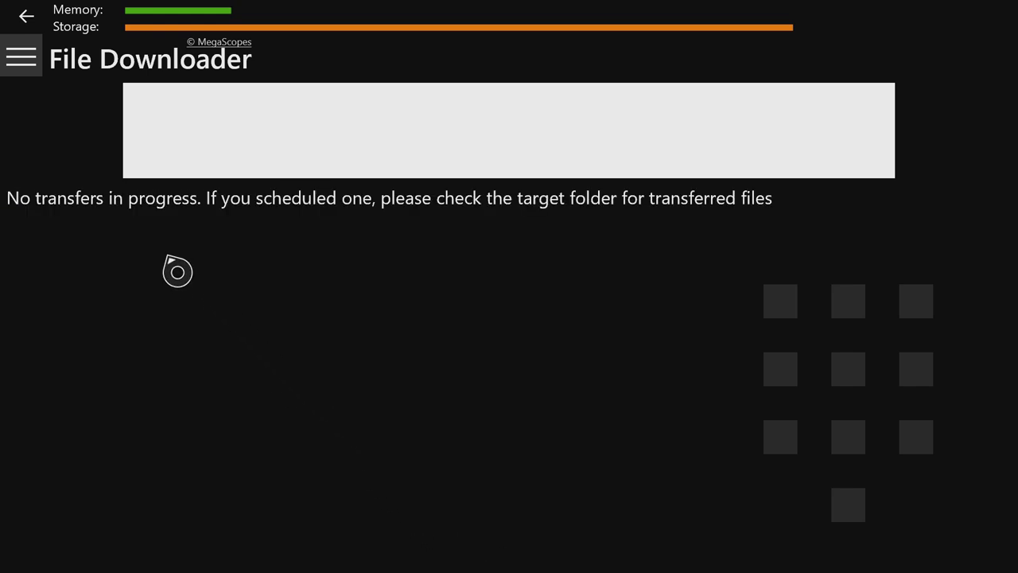
Step: Open the Local Storage folder in the downloader's storage view
{"action": "left_click", "coordinate": [34, 73]}
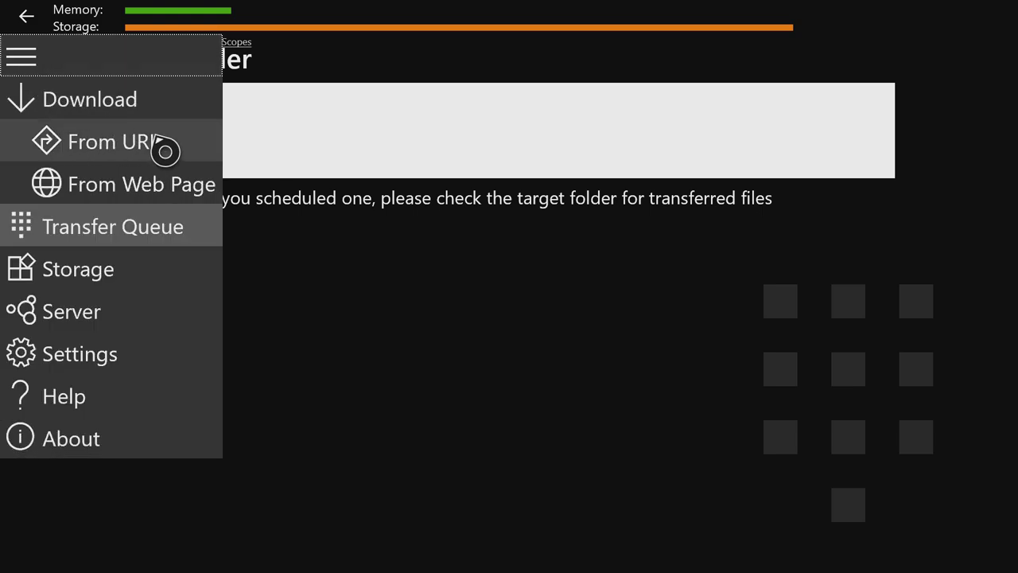
{"action": "left_click", "coordinate": [153, 278]}
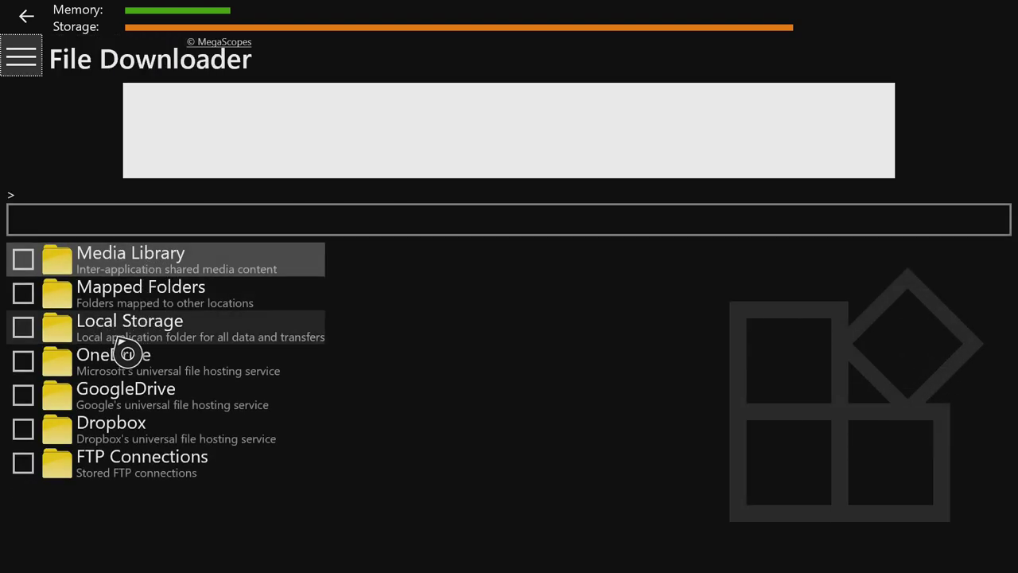
{"action": "left_click", "coordinate": [89, 340]}
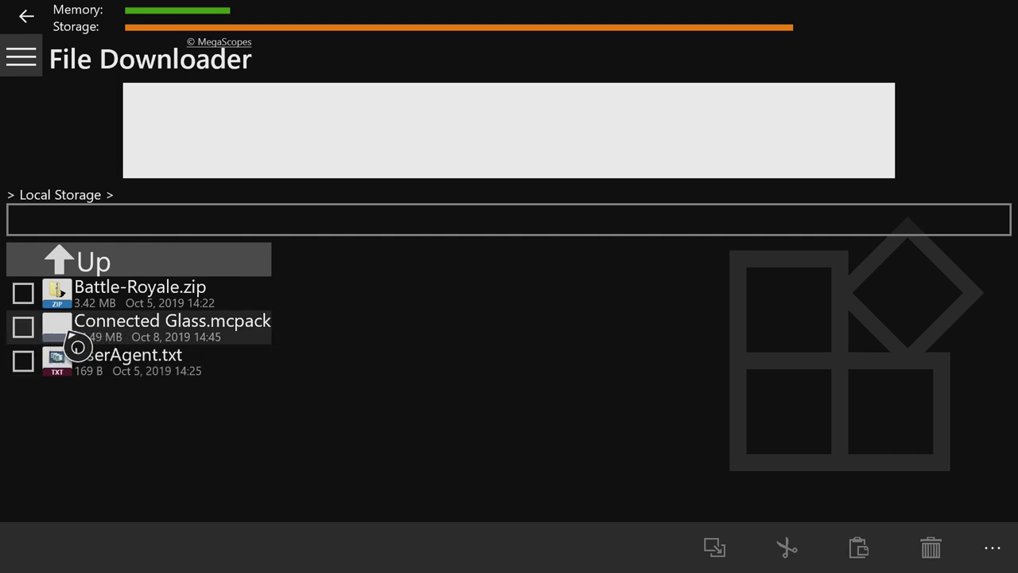
Step: Rename Connected Glass.mcpack in Local Storage to Connected Glass.zip
{"action": "left_click", "coordinate": [23, 327]}
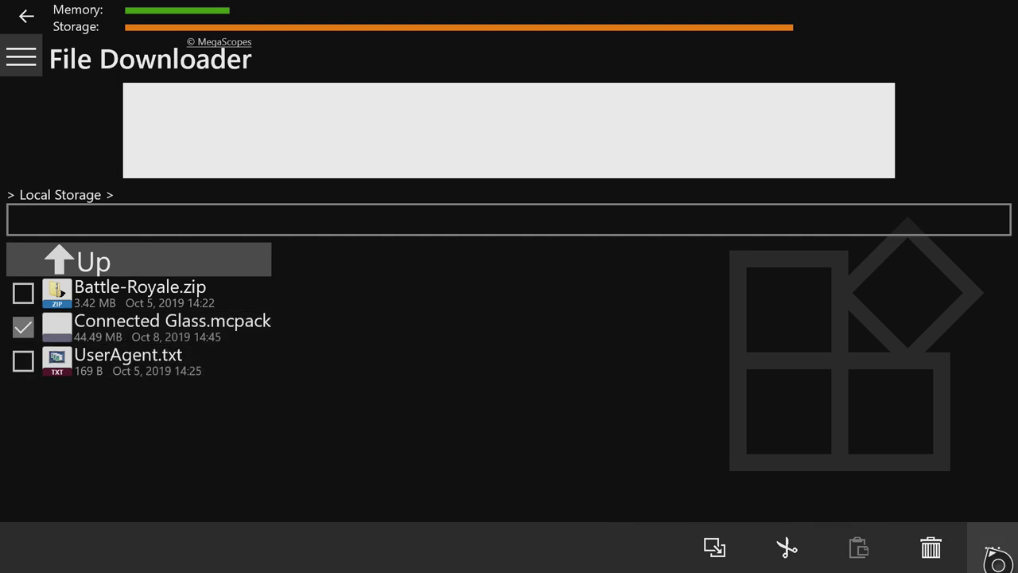
{"action": "left_click", "coordinate": [998, 561]}
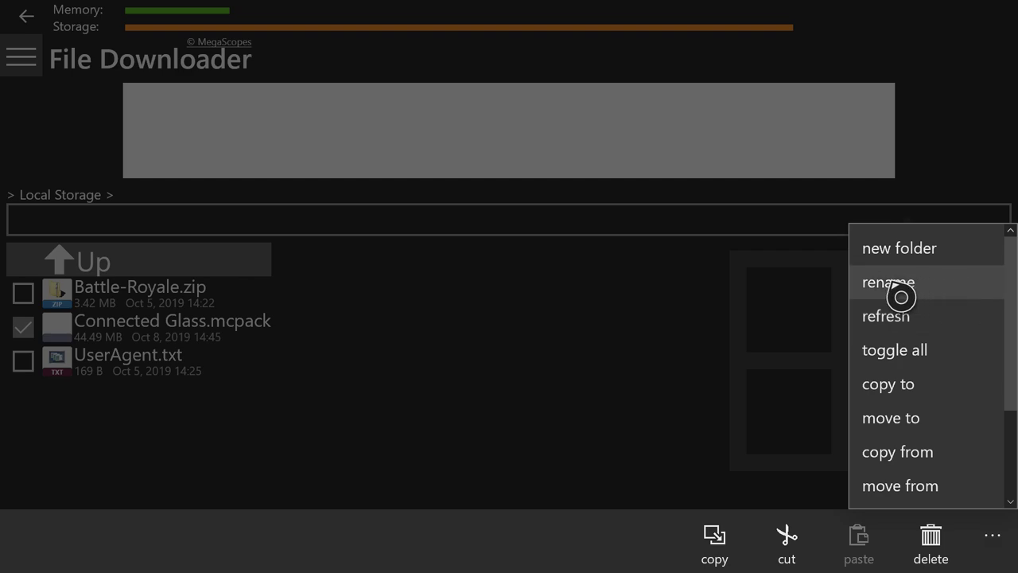
{"action": "left_click", "coordinate": [930, 297]}
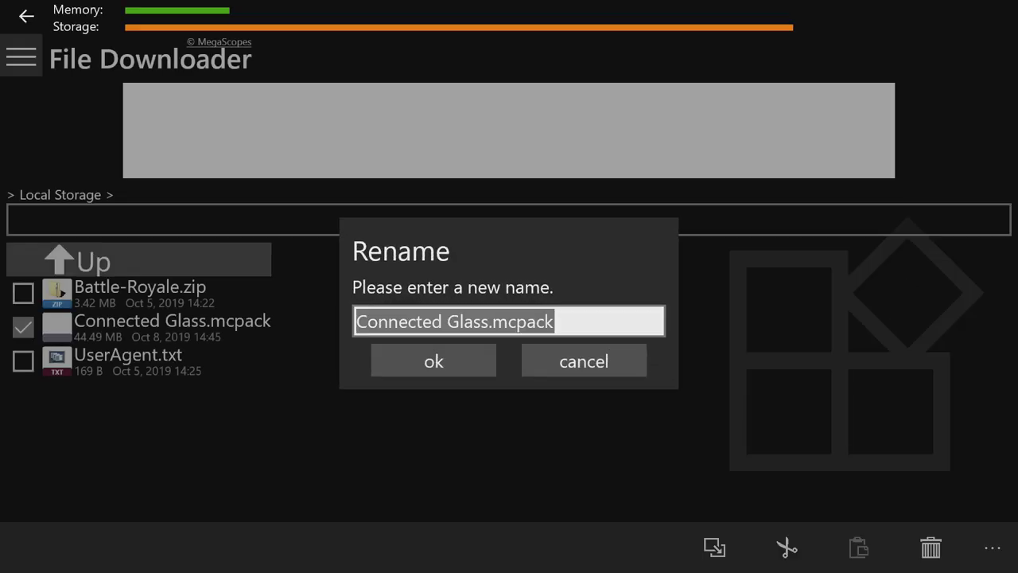
{"action": "key", "text": "Right"}
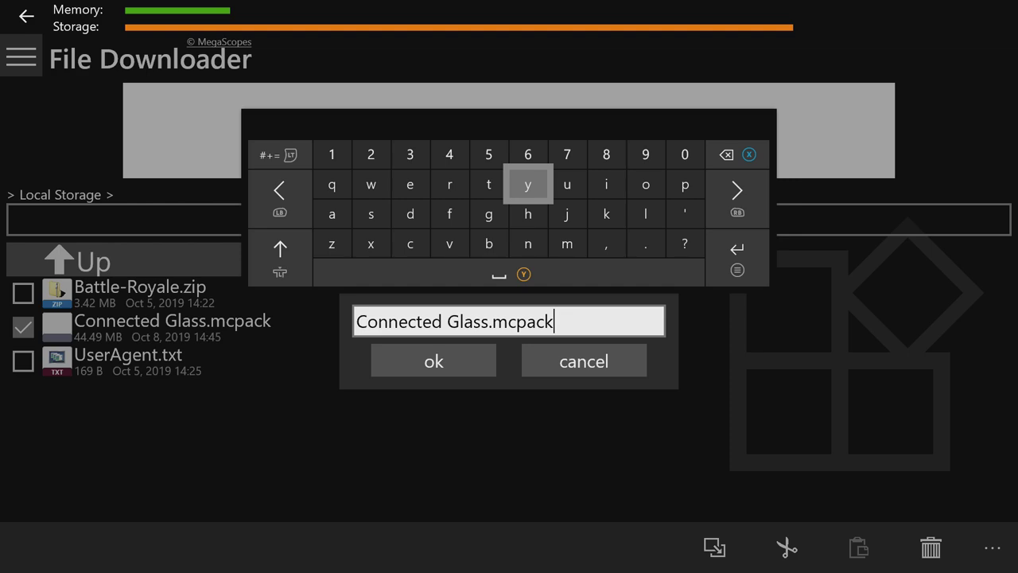
{"action": "key", "text": "BackSpace"}
{"action": "key", "text": "BackSpace"}
{"action": "key", "text": "BackSpace"}
{"action": "key", "text": "BackSpace"}
{"action": "key", "text": "BackSpace"}
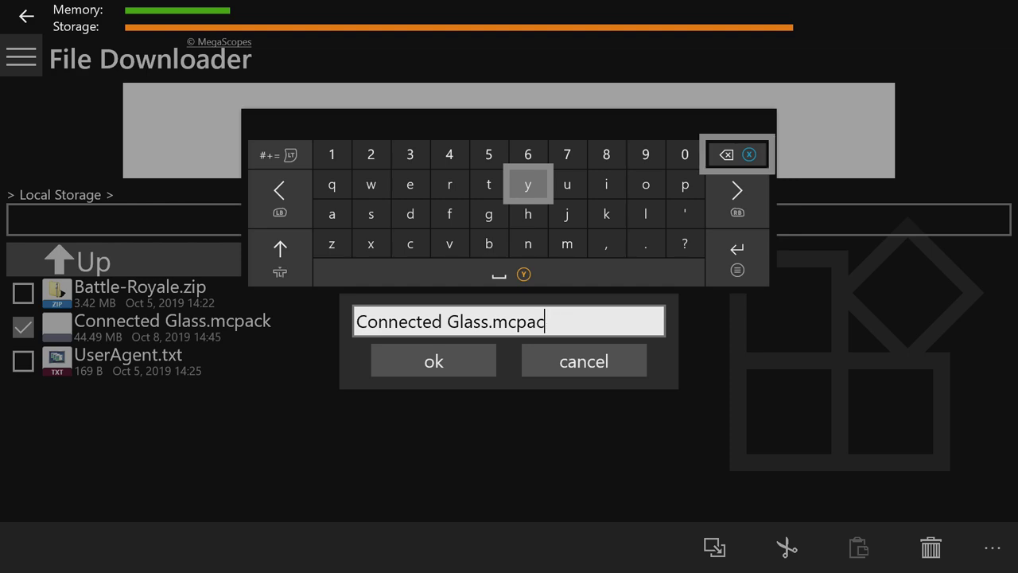
{"action": "key", "text": "BackSpace"}
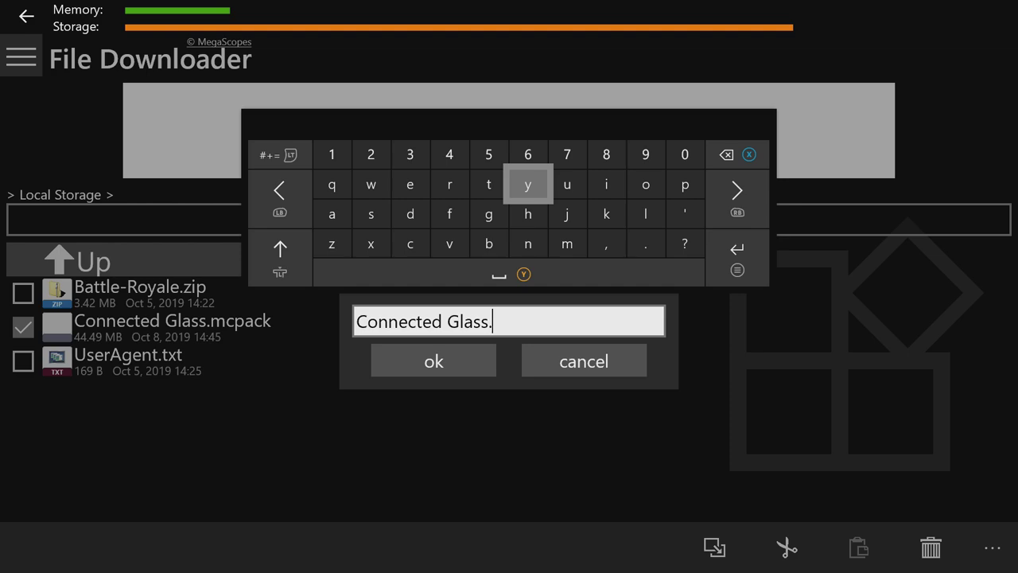
{"action": "key", "text": "Right"}
{"action": "key", "text": "Down"}
{"action": "key", "text": "Right"}
{"action": "key", "text": "Down"}
{"action": "type", "text": "."}
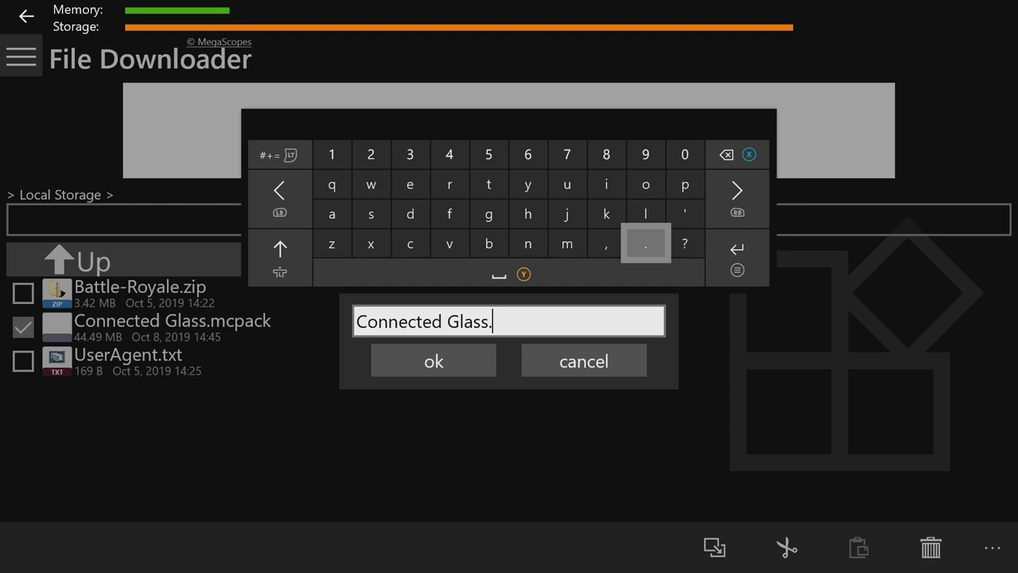
{"action": "key", "text": "Left"}
{"action": "key", "text": "Up"}
{"action": "key", "text": "Left"}
{"action": "key", "text": "Left"}
{"action": "key", "text": "Left"}
{"action": "key", "text": "Left"}
{"action": "key", "text": "Left"}
{"action": "key", "text": "Left"}
{"action": "key", "text": "Down"}
{"action": "key", "text": "Left"}
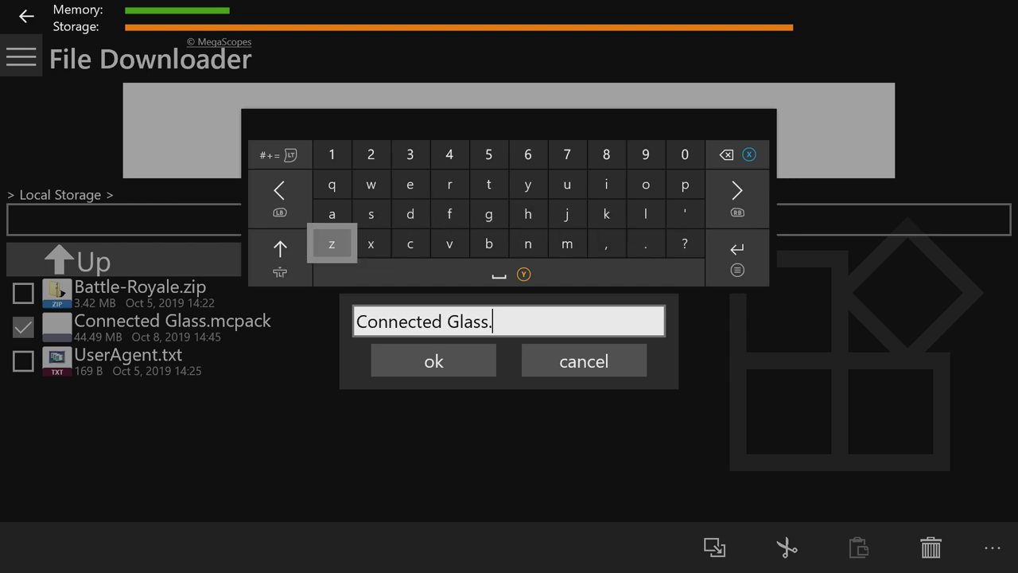
{"action": "type", "text": "z"}
{"action": "key", "text": "Right"}
{"action": "key", "text": "Up"}
{"action": "key", "text": "Right"}
{"action": "key", "text": "Up"}
{"action": "key", "text": "Right"}
{"action": "key", "text": "Right"}
{"action": "key", "text": "Right"}
{"action": "key", "text": "Right"}
{"action": "key", "text": "Right"}
{"action": "type", "text": "i"}
{"action": "key", "text": "Right"}
{"action": "key", "text": "Right"}
{"action": "type", "text": "p"}
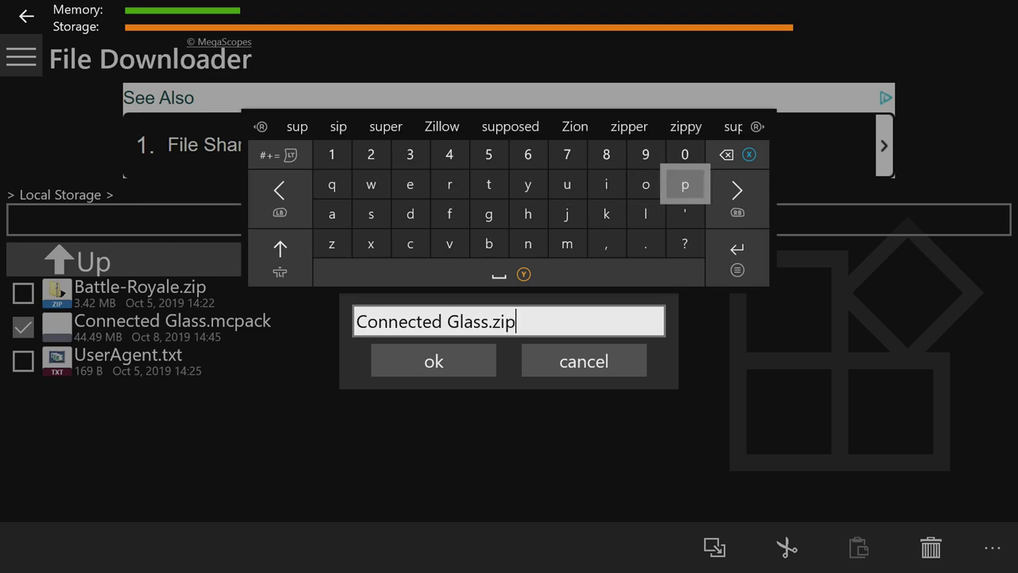
{"action": "key", "text": "Return"}
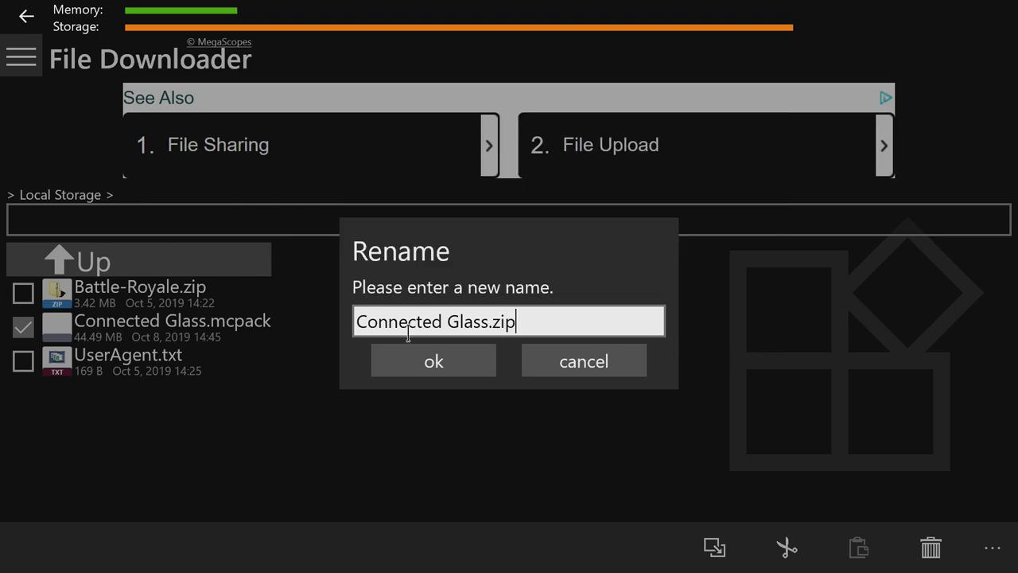
{"action": "left_click", "coordinate": [417, 368]}
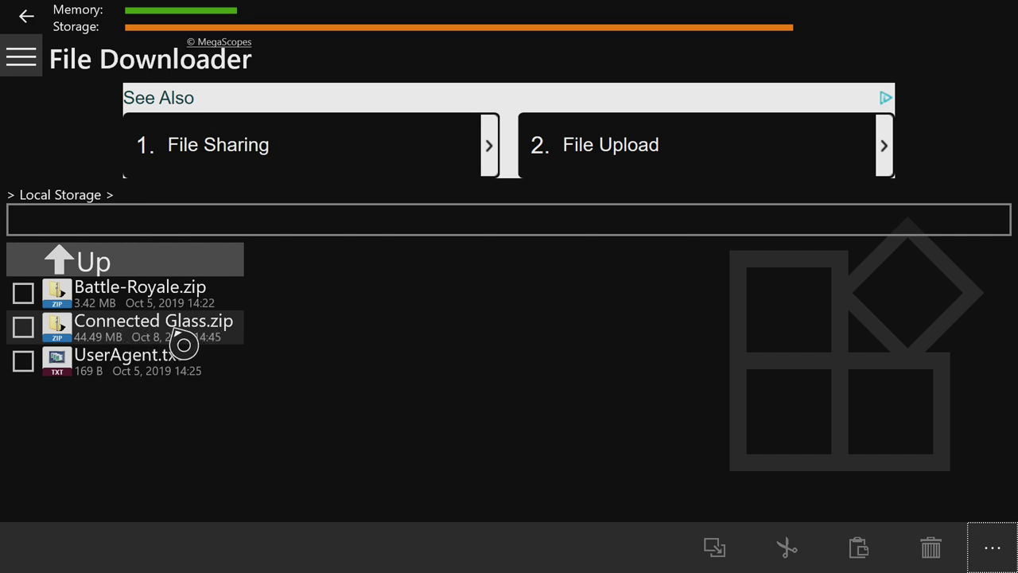
Step: Copy the Connected Glass folder out of Connected Glass.zip and paste it into Local Storage
{"action": "left_click", "coordinate": [154, 343]}
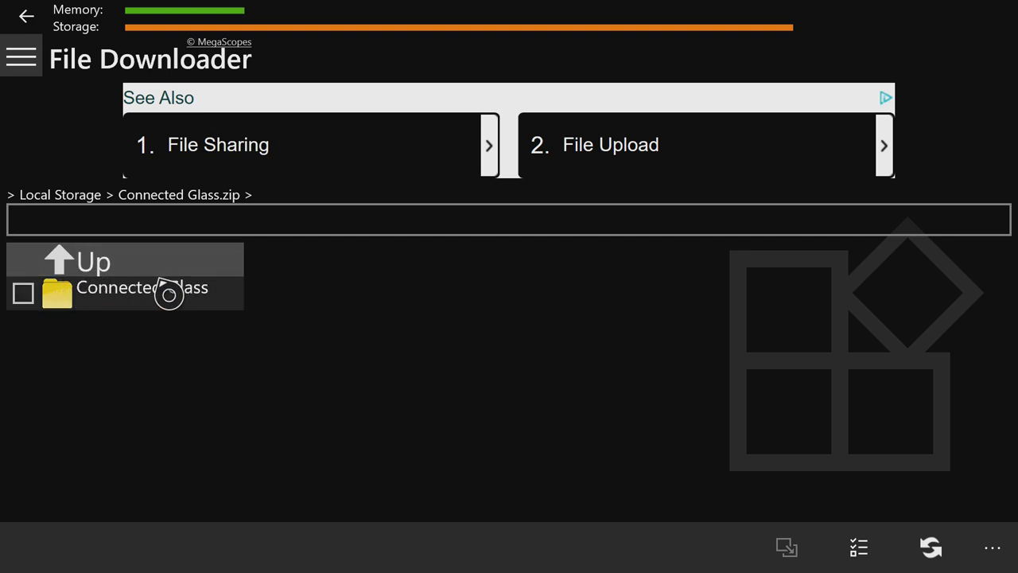
{"action": "left_click", "coordinate": [867, 549]}
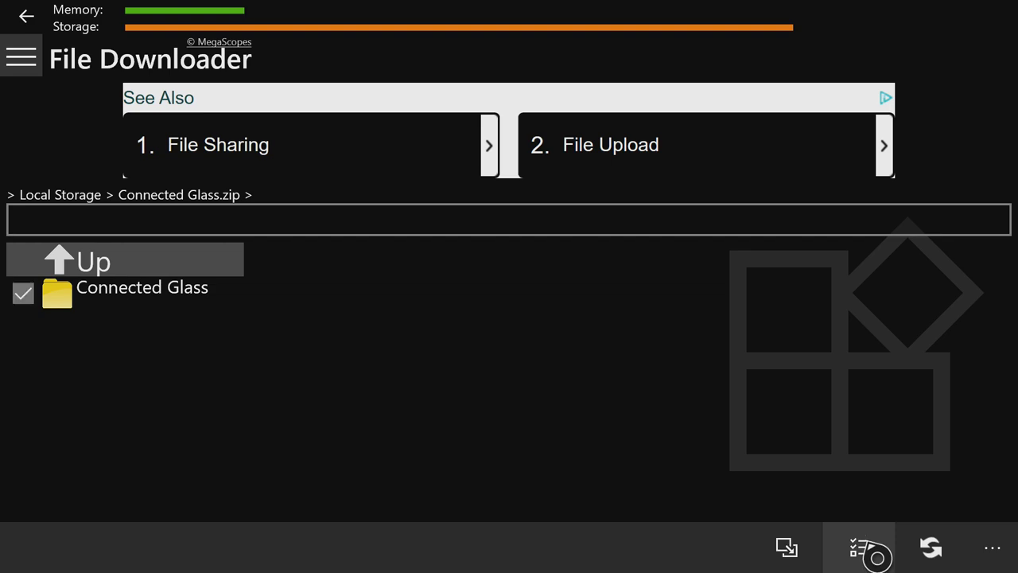
{"action": "left_click", "coordinate": [811, 554]}
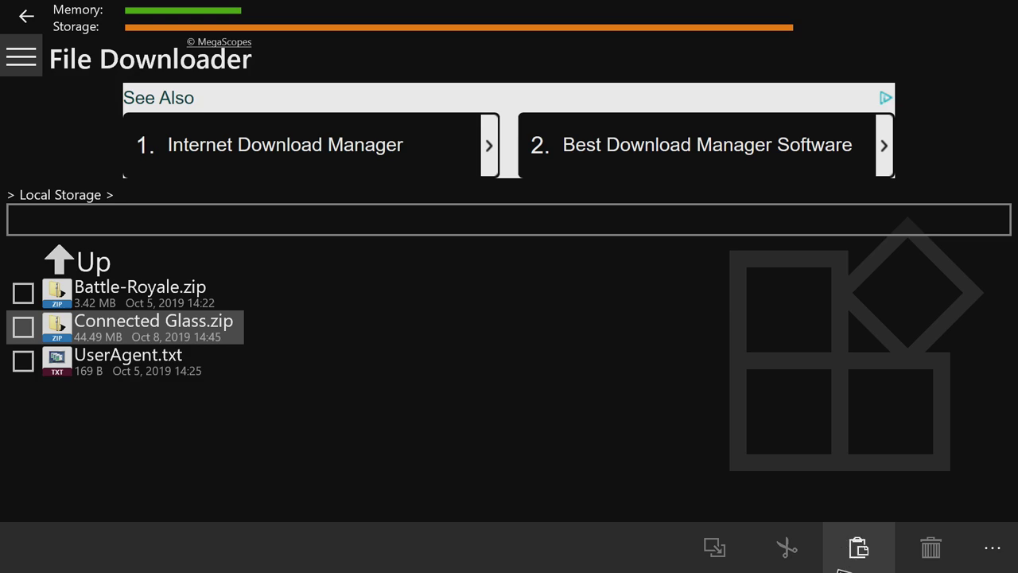
{"action": "left_click", "coordinate": [881, 553]}
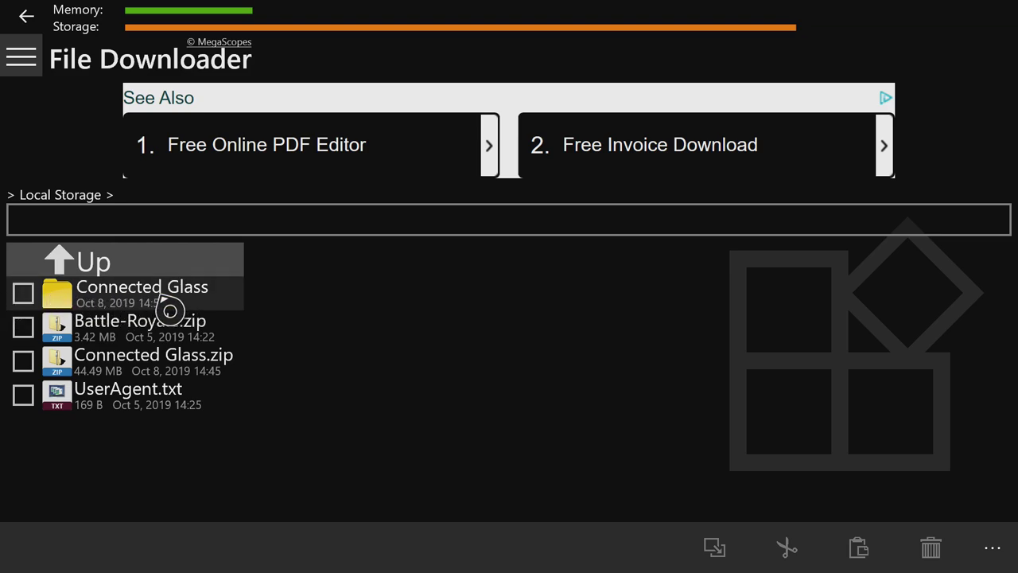
Step: Check the contents of the extracted Connected Glass folder and return to Local Storage
{"action": "left_click", "coordinate": [136, 308]}
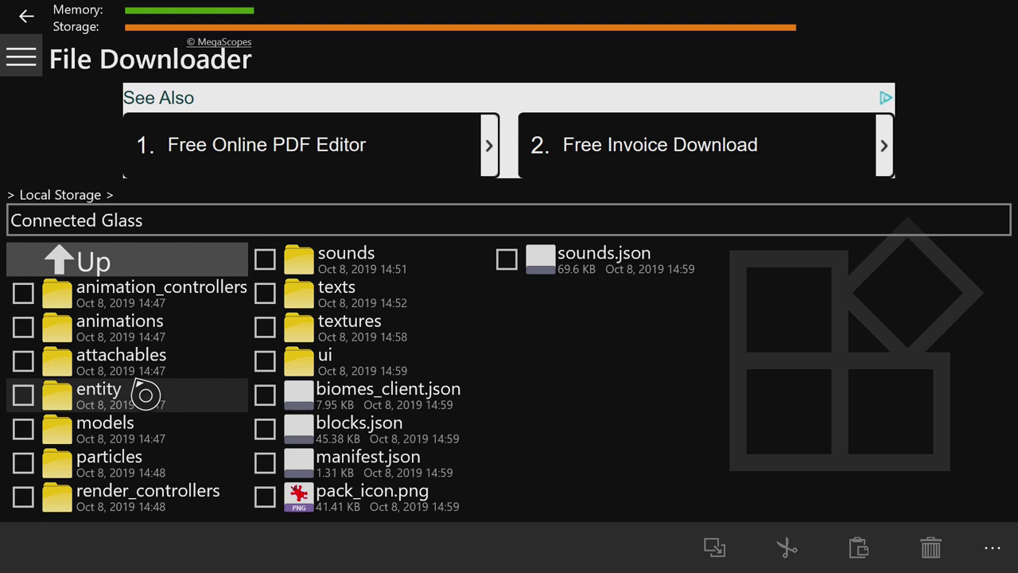
{"action": "key", "text": "BackSpace"}
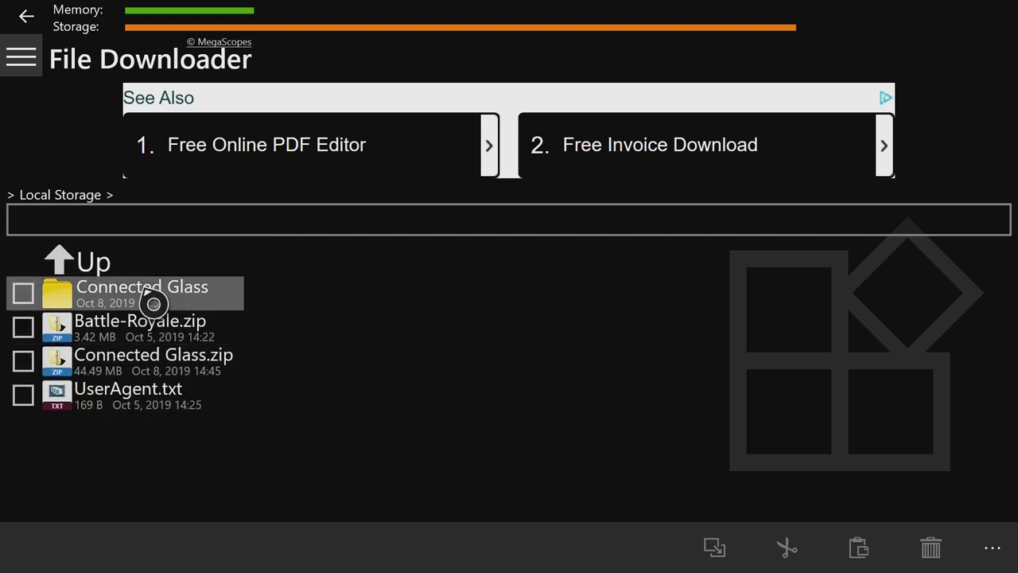
Step: Switch to the UFO Transfer app from the mc moding group of My games & apps
{"action": "key", "text": "super"}
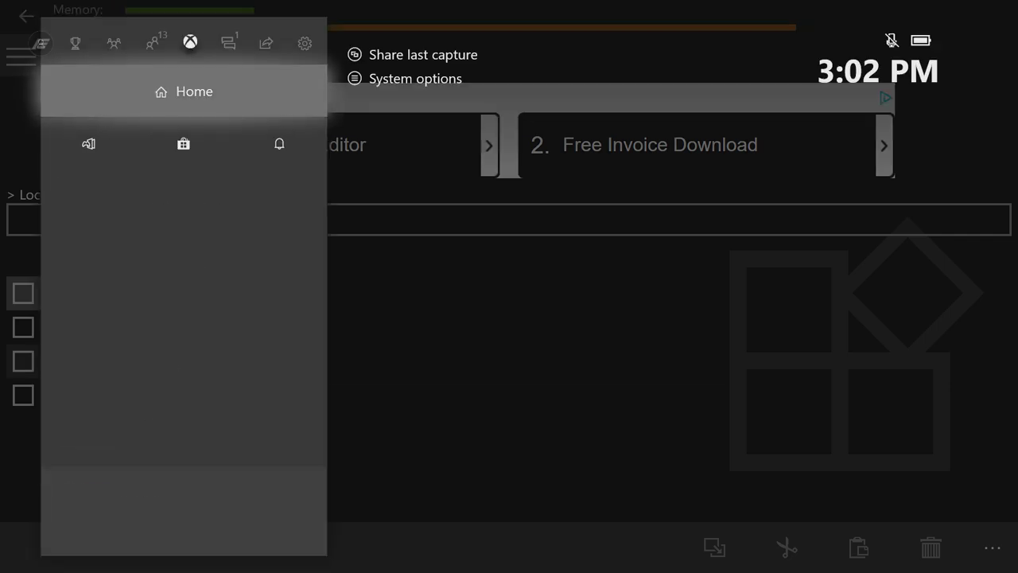
{"action": "key", "text": "Return"}
{"action": "key", "text": "Down"}
{"action": "key", "text": "Down"}
{"action": "key", "text": "Down"}
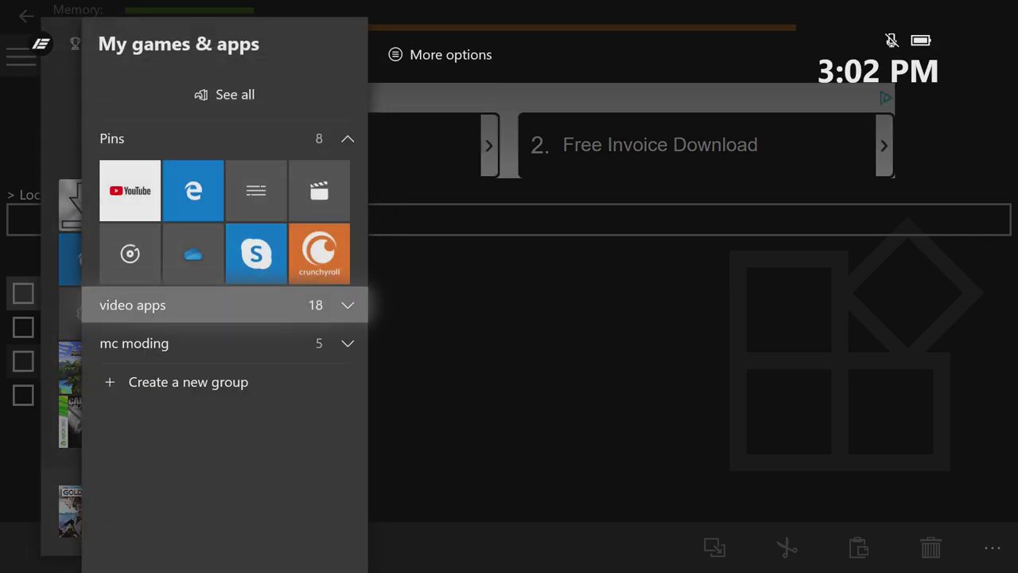
{"action": "key", "text": "Return"}
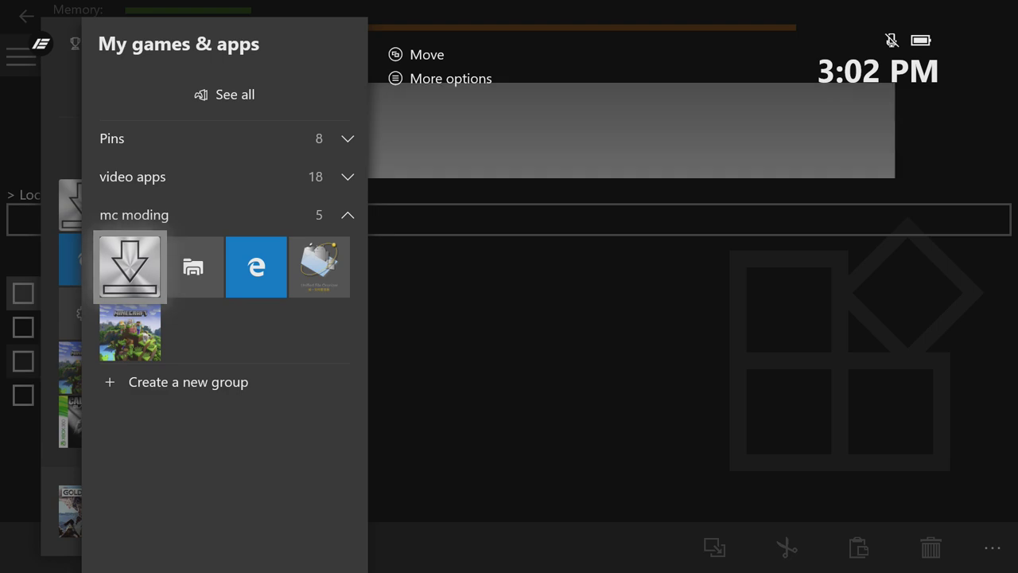
{"action": "key", "text": "Right"}
{"action": "key", "text": "Right"}
{"action": "key", "text": "Left"}
{"action": "key", "text": "Right"}
{"action": "key", "text": "Right"}
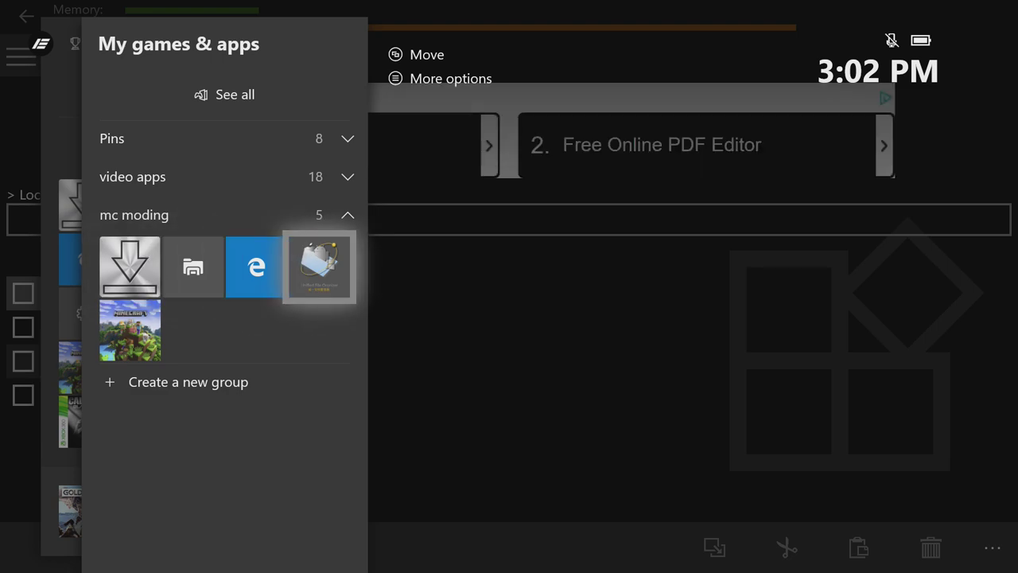
{"action": "key", "text": "Return"}
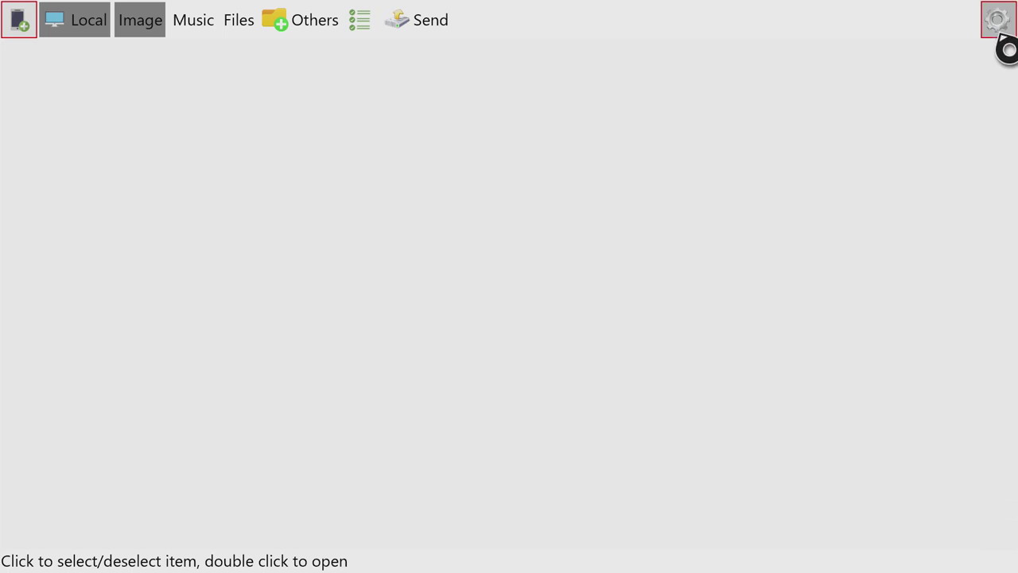
Step: Open the transfer app's default folder in File Explorer from its settings
{"action": "left_click", "coordinate": [998, 19]}
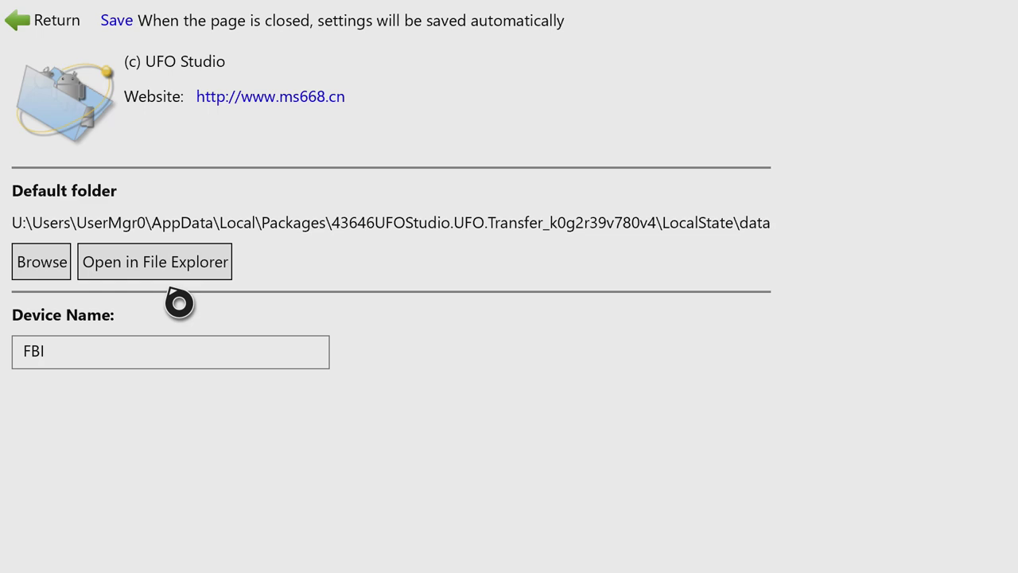
{"action": "left_click", "coordinate": [190, 268]}
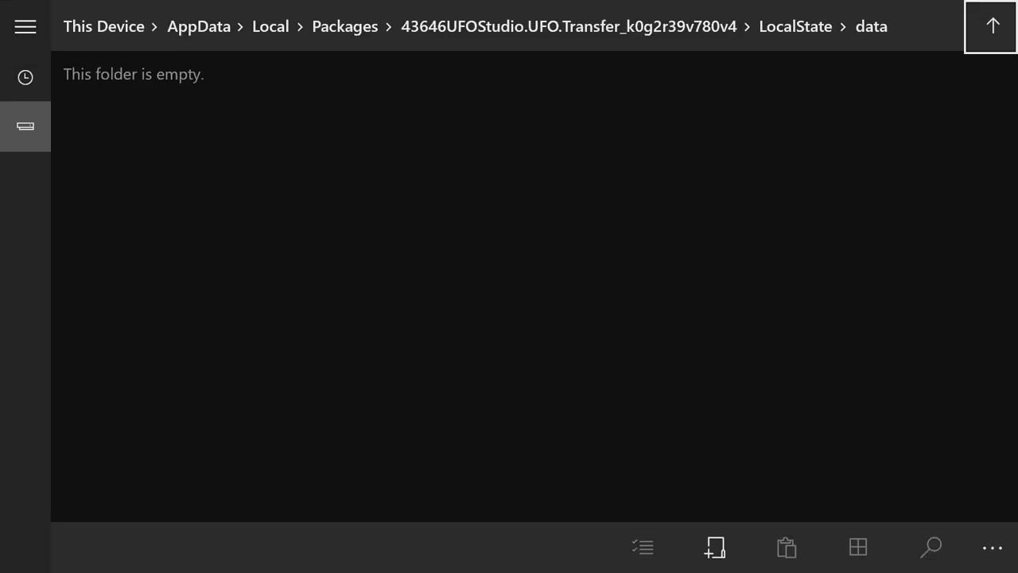
Step: Go up from the data folder to Packages and select the 25974MegaScopes.UniversalFile… package folder
{"action": "key", "text": "Left"}
{"action": "key", "text": "Left"}
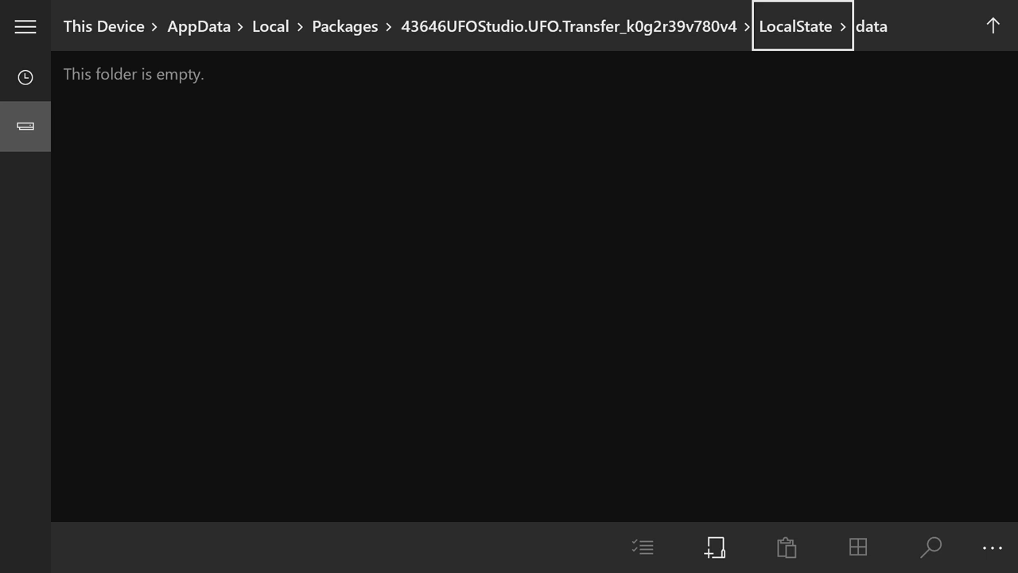
{"action": "key", "text": "Left"}
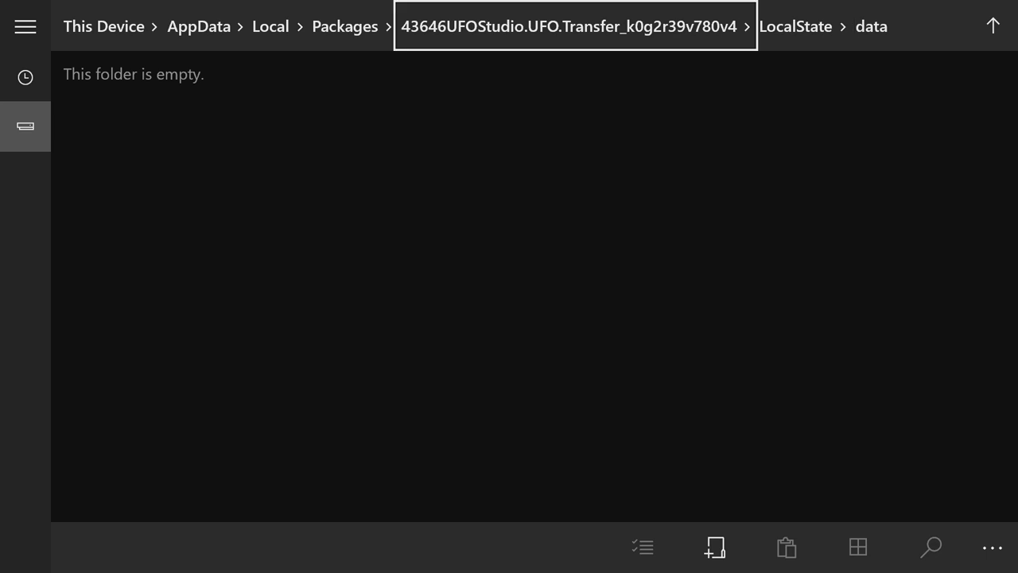
{"action": "key", "text": "Left"}
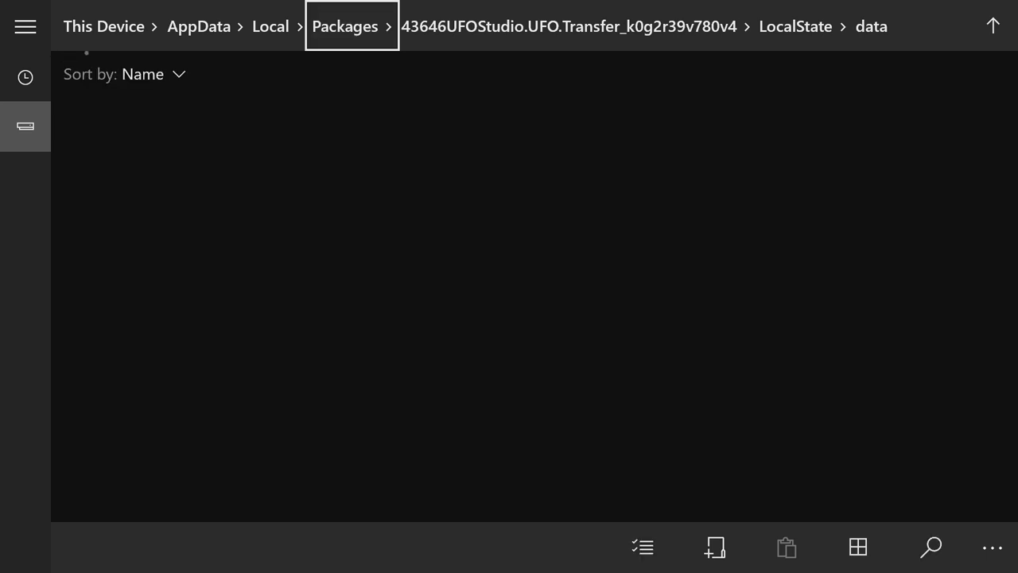
{"action": "key", "text": "Down"}
{"action": "key", "text": "Down"}
{"action": "key", "text": "Right"}
{"action": "key", "text": "Down"}
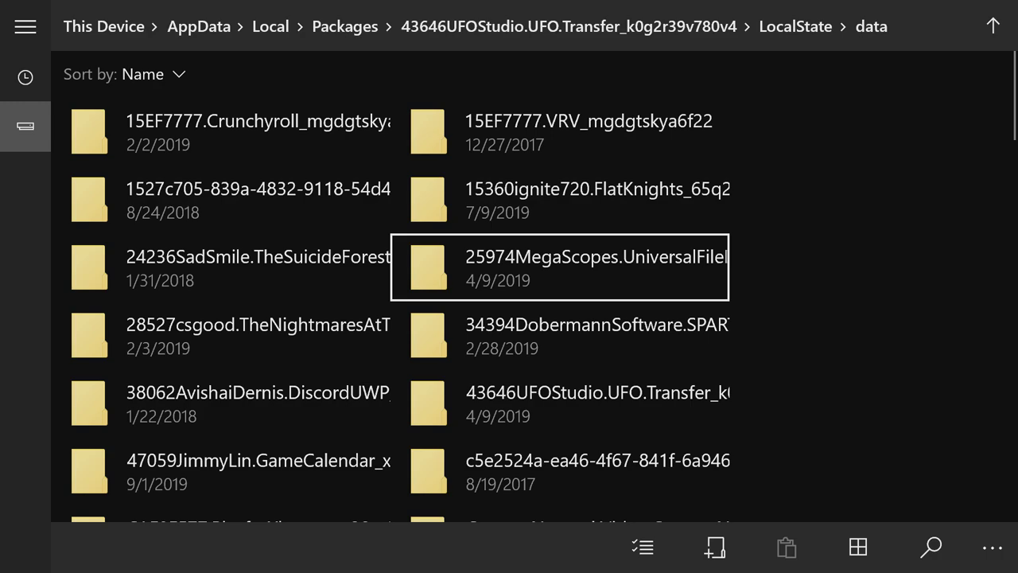